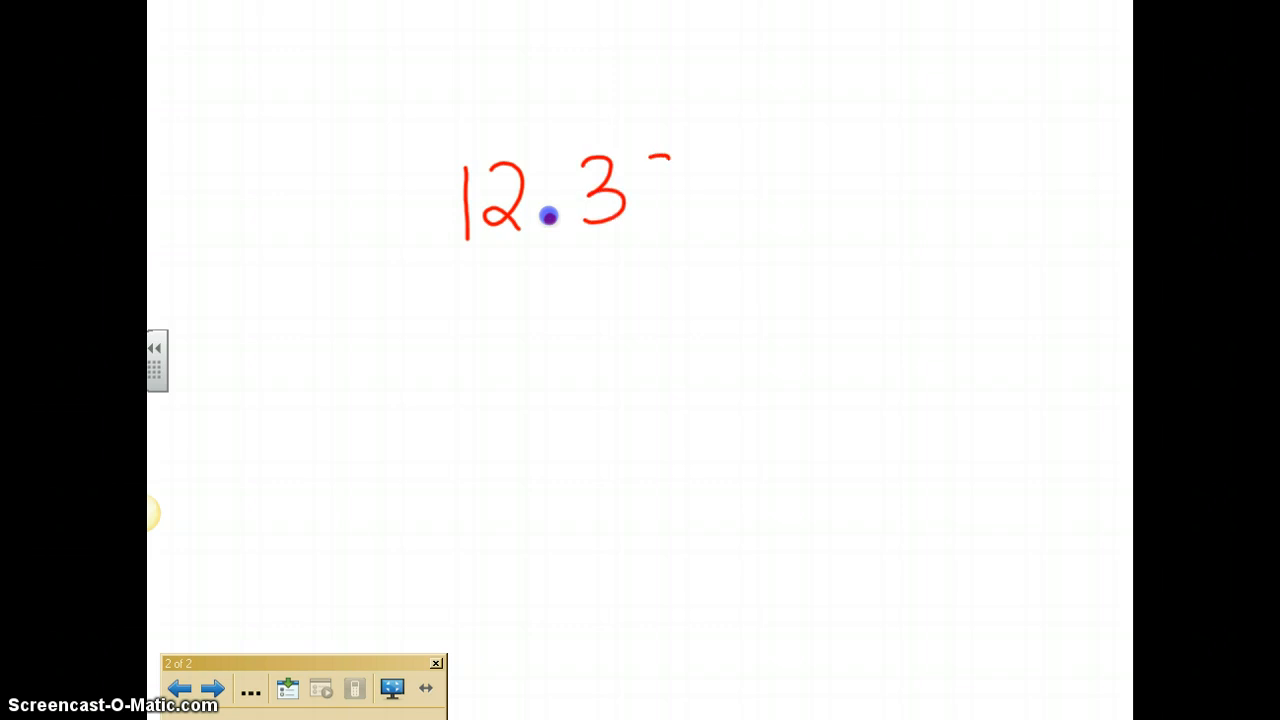
Step: Handwrite the decimal number 12.38 in red near the top of the page
{"action": "left_click_drag", "start_coordinate": [668, 158], "coordinate": [666, 160]}
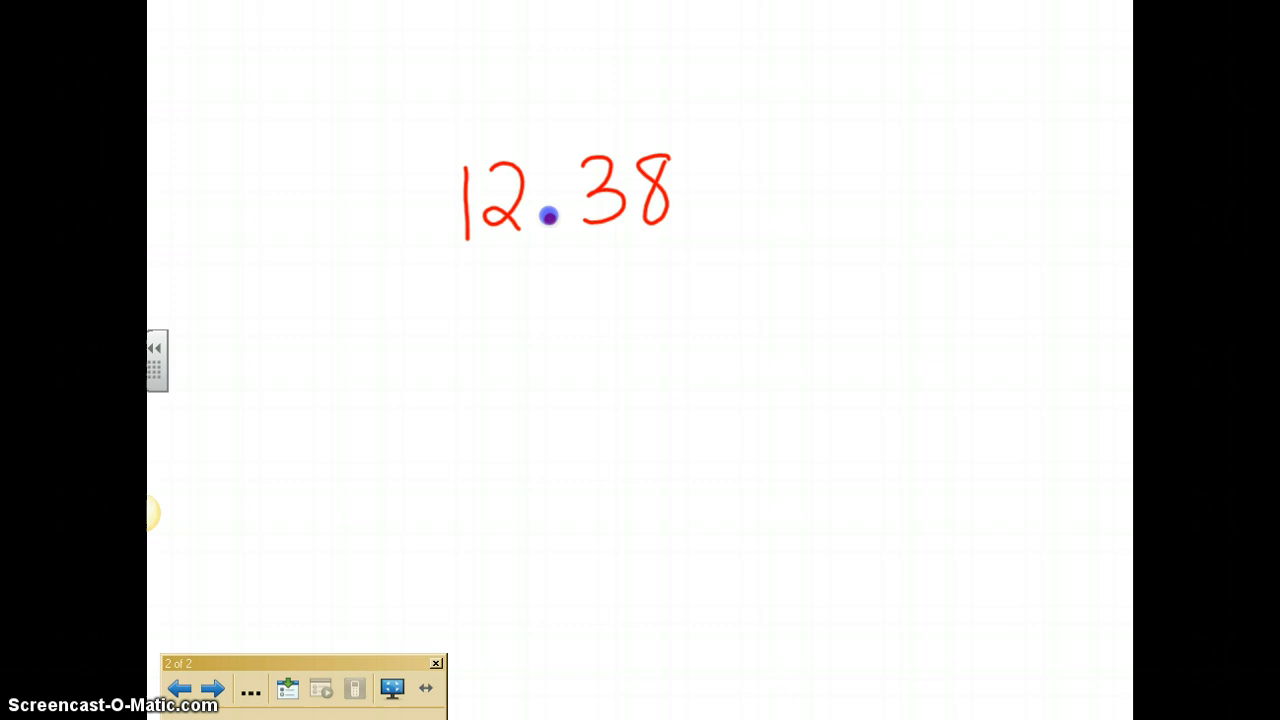
Step: Draw a decimal point with three blank place-value lines, erase 12.38 and move the chart to the top
{"action": "left_click", "coordinate": [443, 386]}
{"action": "left_click_drag", "start_coordinate": [463, 393], "coordinate": [873, 381]}
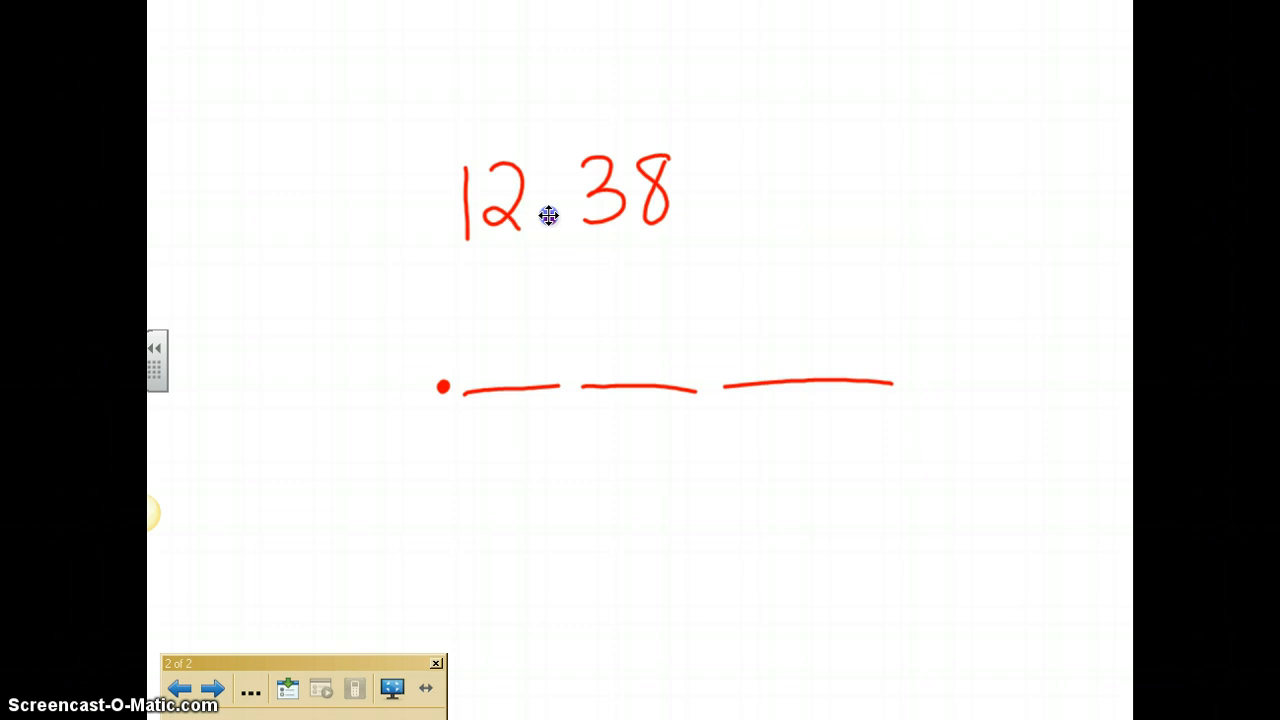
{"action": "left_click_drag", "start_coordinate": [457, 186], "coordinate": [509, 229]}
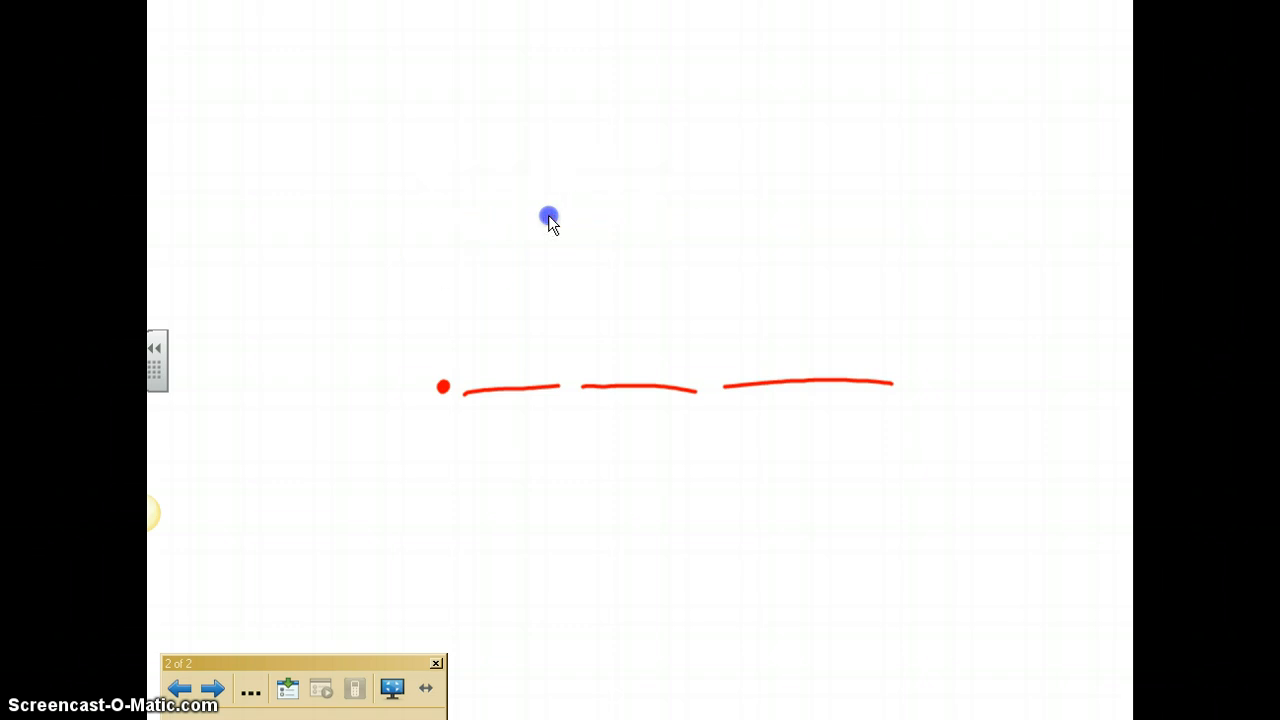
{"action": "left_click_drag", "start_coordinate": [412, 290], "coordinate": [1006, 506]}
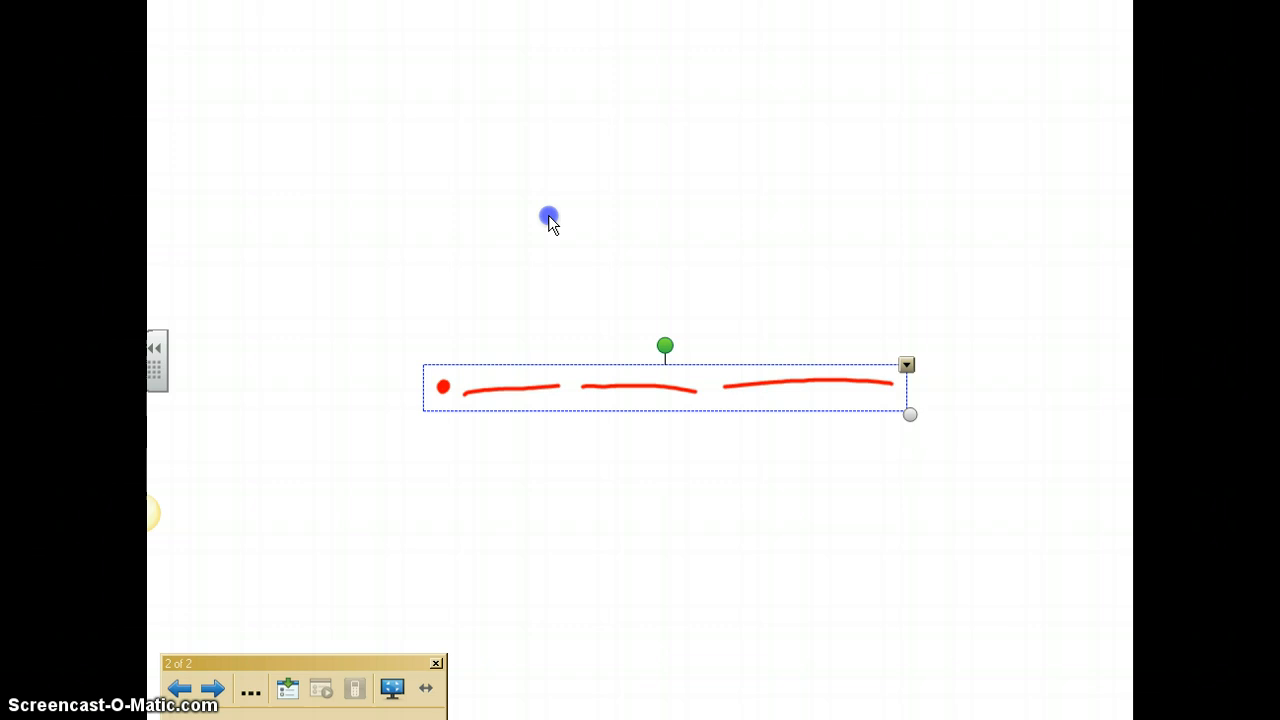
{"action": "mouse_move", "coordinate": [640, 386]}
{"action": "left_mouse_down"}
{"action": "mouse_move", "coordinate": [622, 273]}
{"action": "mouse_move", "coordinate": [633, 173]}
{"action": "left_mouse_up"}
{"action": "left_click", "coordinate": [640, 400]}
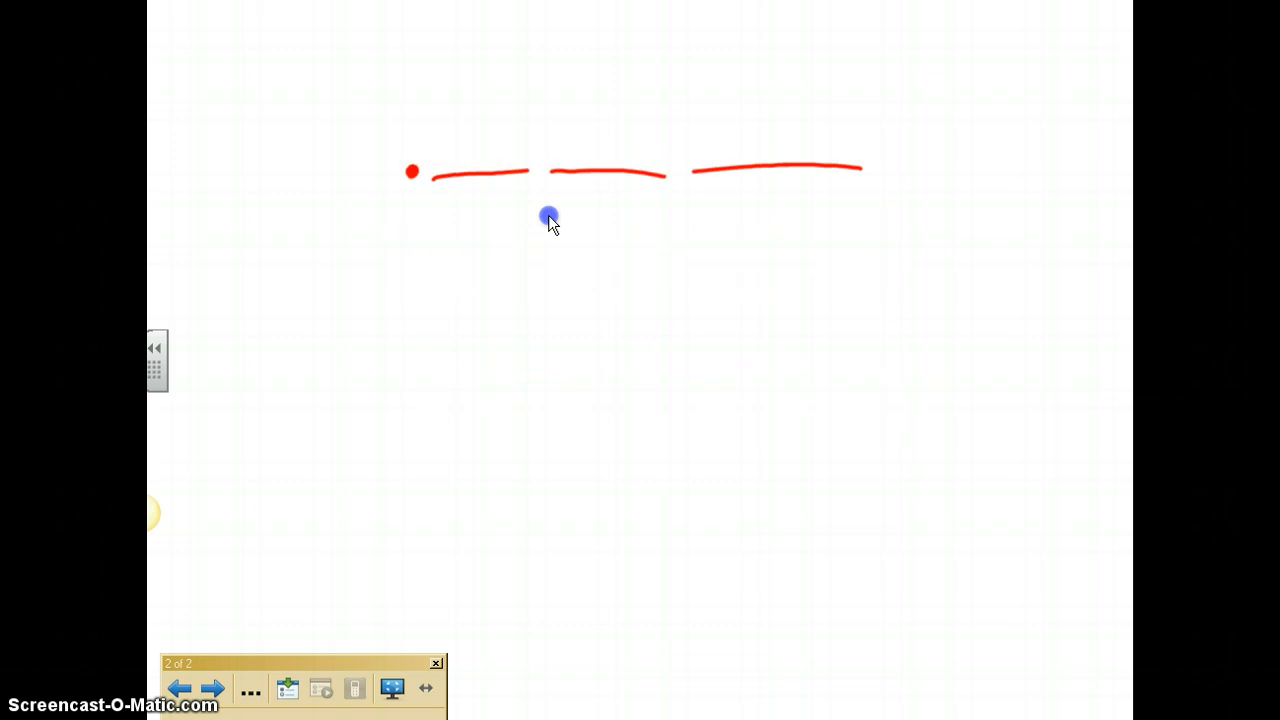
Step: Label the three blanks tenths, hundredths and thousandths in blue
{"action": "left_click_drag", "start_coordinate": [432, 294], "coordinate": [463, 330]}
{"action": "left_click_drag", "start_coordinate": [445, 332], "coordinate": [476, 240]}
{"action": "mouse_move", "coordinate": [458, 230]}
{"action": "left_mouse_down"}
{"action": "mouse_move", "coordinate": [464, 262]}
{"action": "mouse_move", "coordinate": [486, 200]}
{"action": "mouse_move", "coordinate": [486, 224]}
{"action": "left_mouse_up"}
{"action": "mouse_move", "coordinate": [516, 400]}
{"action": "left_mouse_down"}
{"action": "mouse_move", "coordinate": [572, 428]}
{"action": "mouse_move", "coordinate": [556, 378]}
{"action": "mouse_move", "coordinate": [564, 334]}
{"action": "mouse_move", "coordinate": [542, 320]}
{"action": "mouse_move", "coordinate": [560, 290]}
{"action": "mouse_move", "coordinate": [556, 258]}
{"action": "mouse_move", "coordinate": [584, 258]}
{"action": "left_mouse_up"}
{"action": "mouse_move", "coordinate": [586, 256]}
{"action": "left_mouse_down"}
{"action": "mouse_move", "coordinate": [556, 244]}
{"action": "mouse_move", "coordinate": [590, 222]}
{"action": "mouse_move", "coordinate": [604, 230]}
{"action": "left_mouse_up"}
{"action": "mouse_move", "coordinate": [712, 452]}
{"action": "left_mouse_down"}
{"action": "mouse_move", "coordinate": [760, 462]}
{"action": "mouse_move", "coordinate": [752, 488]}
{"action": "left_mouse_up"}
{"action": "mouse_move", "coordinate": [722, 432]}
{"action": "left_mouse_down"}
{"action": "mouse_move", "coordinate": [752, 480]}
{"action": "mouse_move", "coordinate": [764, 402]}
{"action": "mouse_move", "coordinate": [742, 376]}
{"action": "mouse_move", "coordinate": [750, 250]}
{"action": "left_mouse_up"}
{"action": "mouse_move", "coordinate": [738, 264]}
{"action": "left_mouse_down"}
{"action": "mouse_move", "coordinate": [778, 258]}
{"action": "mouse_move", "coordinate": [756, 232]}
{"action": "mouse_move", "coordinate": [770, 204]}
{"action": "left_mouse_up"}
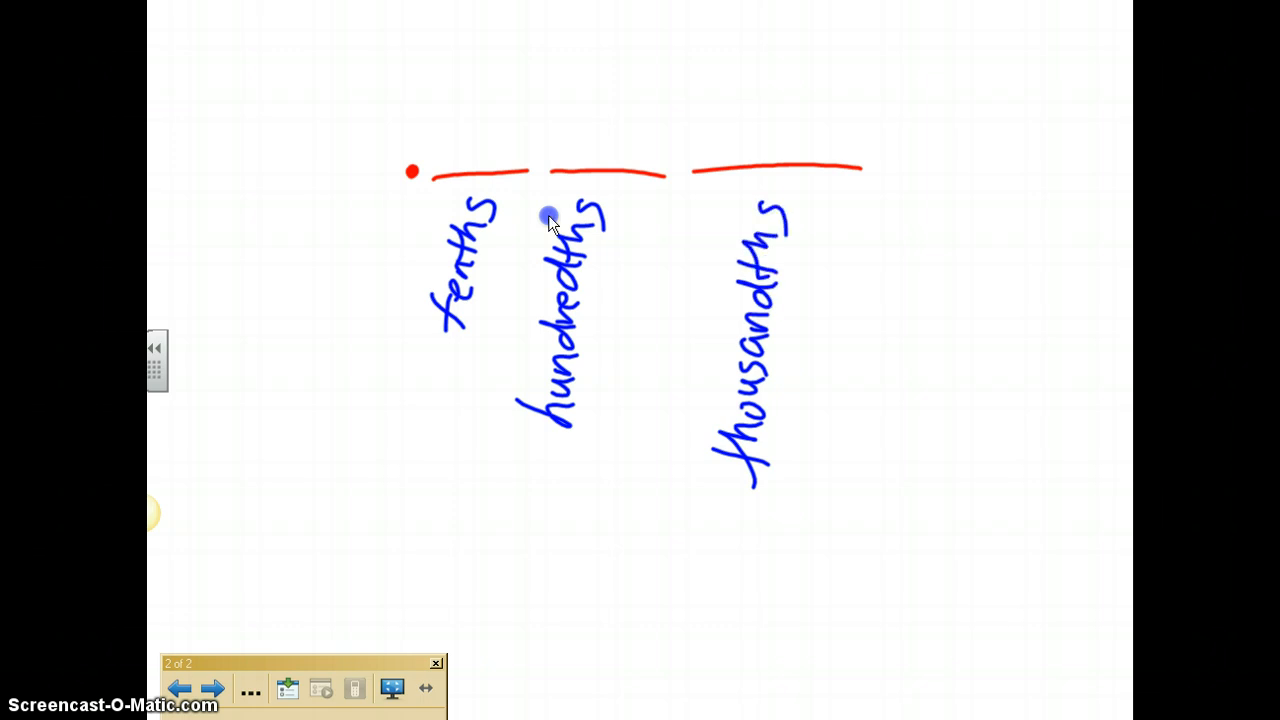
Step: Add green marks beside the tenths, hundredths and thousandths labels
{"action": "left_click_drag", "start_coordinate": [503, 202], "coordinate": [492, 262]}
{"action": "left_click_drag", "start_coordinate": [617, 212], "coordinate": [601, 270]}
{"action": "left_click_drag", "start_coordinate": [793, 200], "coordinate": [797, 266]}
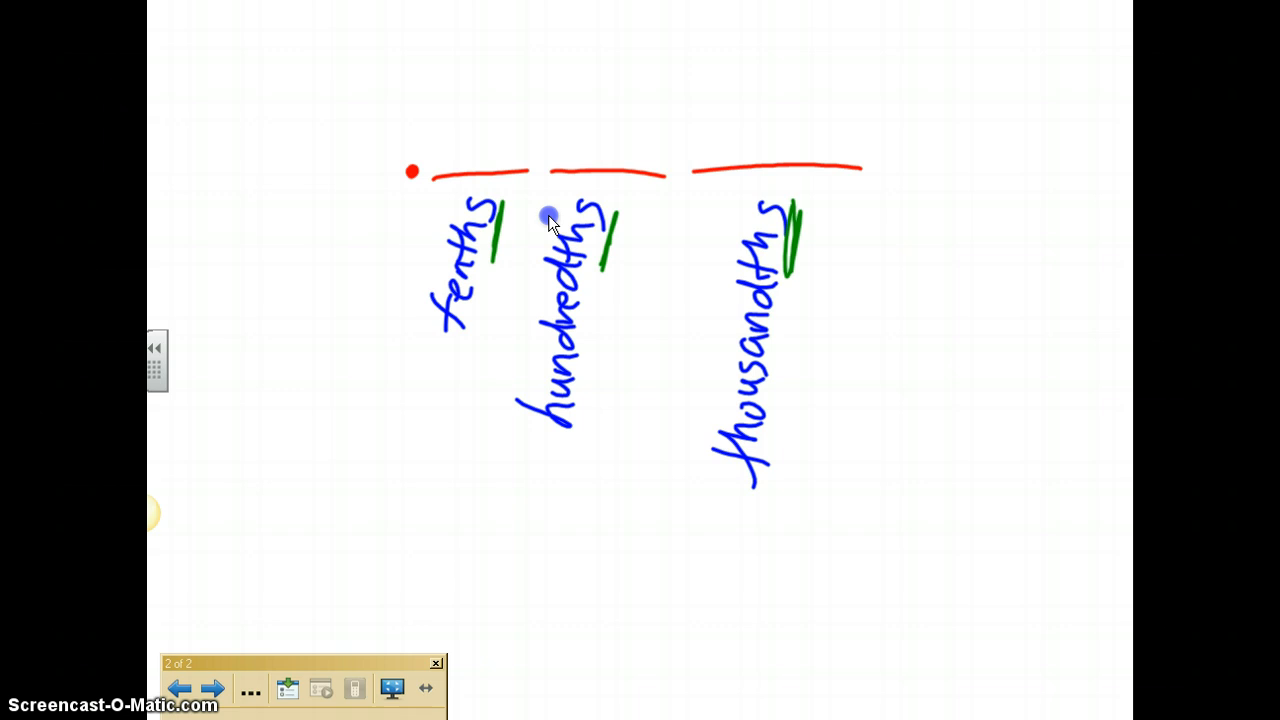
{"action": "mouse_move", "coordinate": [456, 86]}
{"action": "left_mouse_down"}
{"action": "mouse_move", "coordinate": [480, 112]}
{"action": "mouse_move", "coordinate": [452, 152]}
{"action": "left_mouse_up"}
{"action": "left_click_drag", "start_coordinate": [620, 84], "coordinate": [600, 80]}
{"action": "mouse_move", "coordinate": [736, 70]}
{"action": "left_mouse_down"}
{"action": "mouse_move", "coordinate": [730, 146]}
{"action": "mouse_move", "coordinate": [748, 124]}
{"action": "left_mouse_up"}
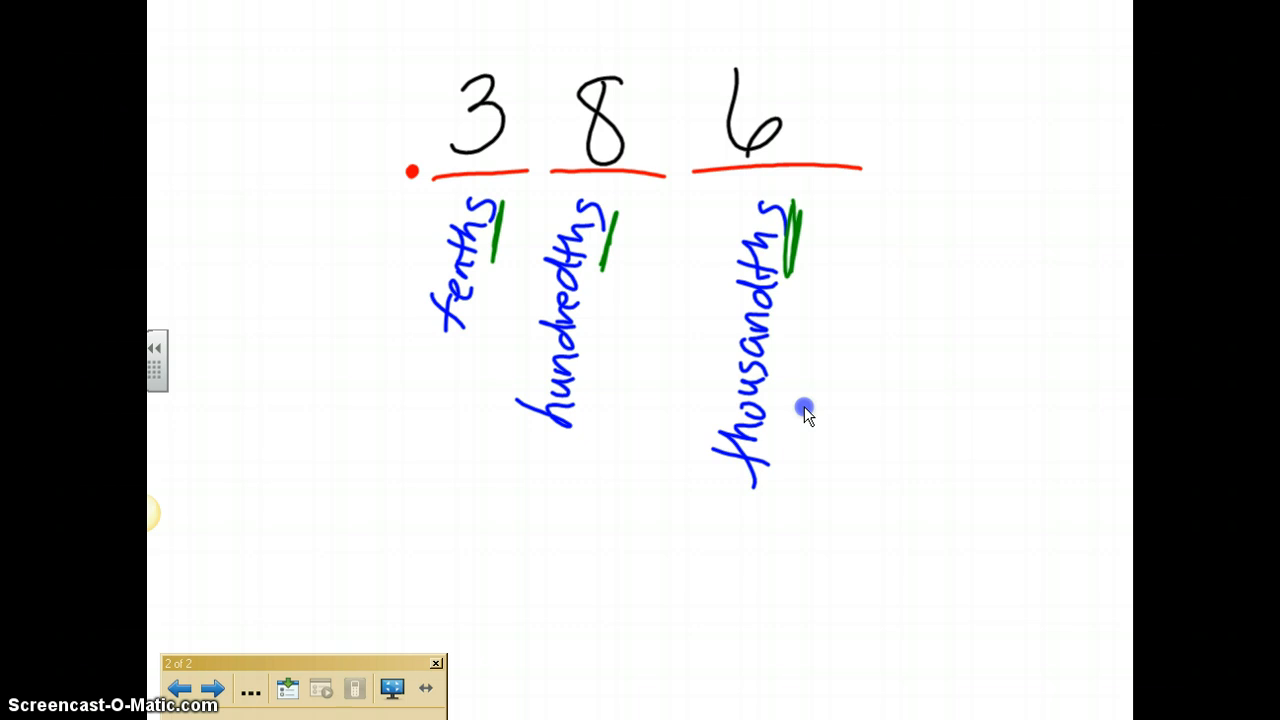
{"action": "left_click_drag", "start_coordinate": [726, 86], "coordinate": [749, 114]}
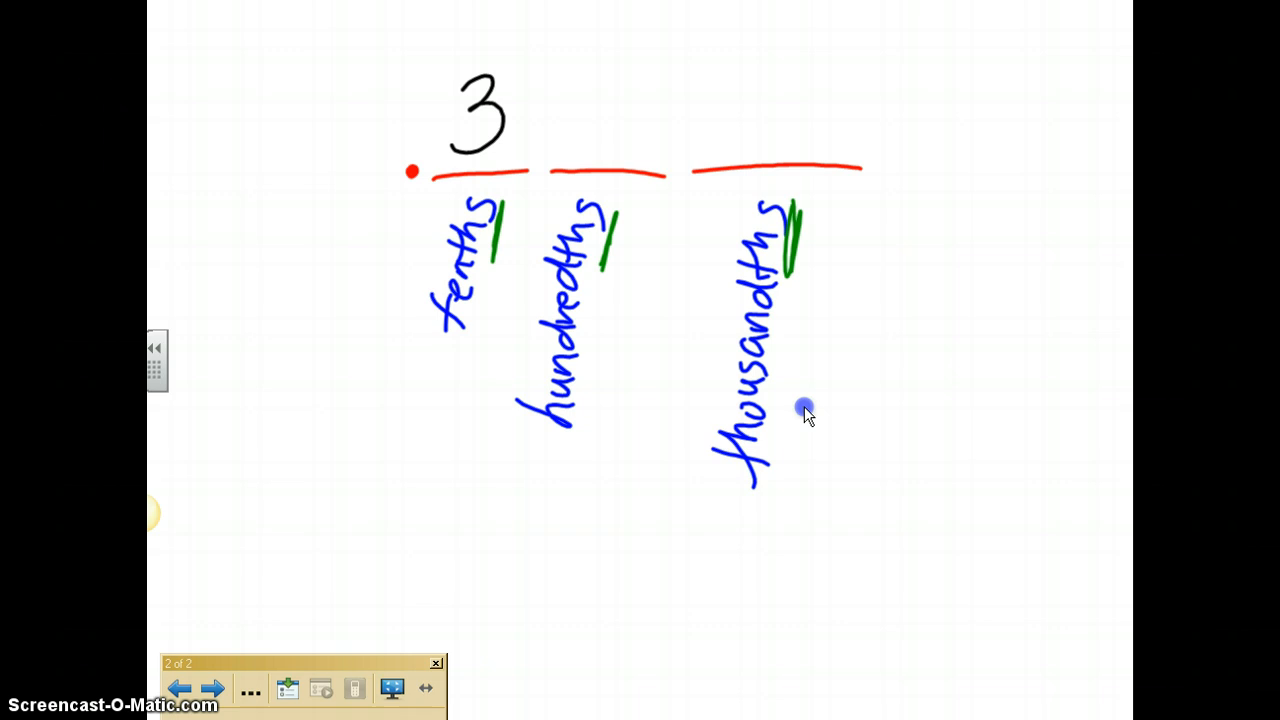
{"action": "left_click_drag", "start_coordinate": [470, 90], "coordinate": [488, 140]}
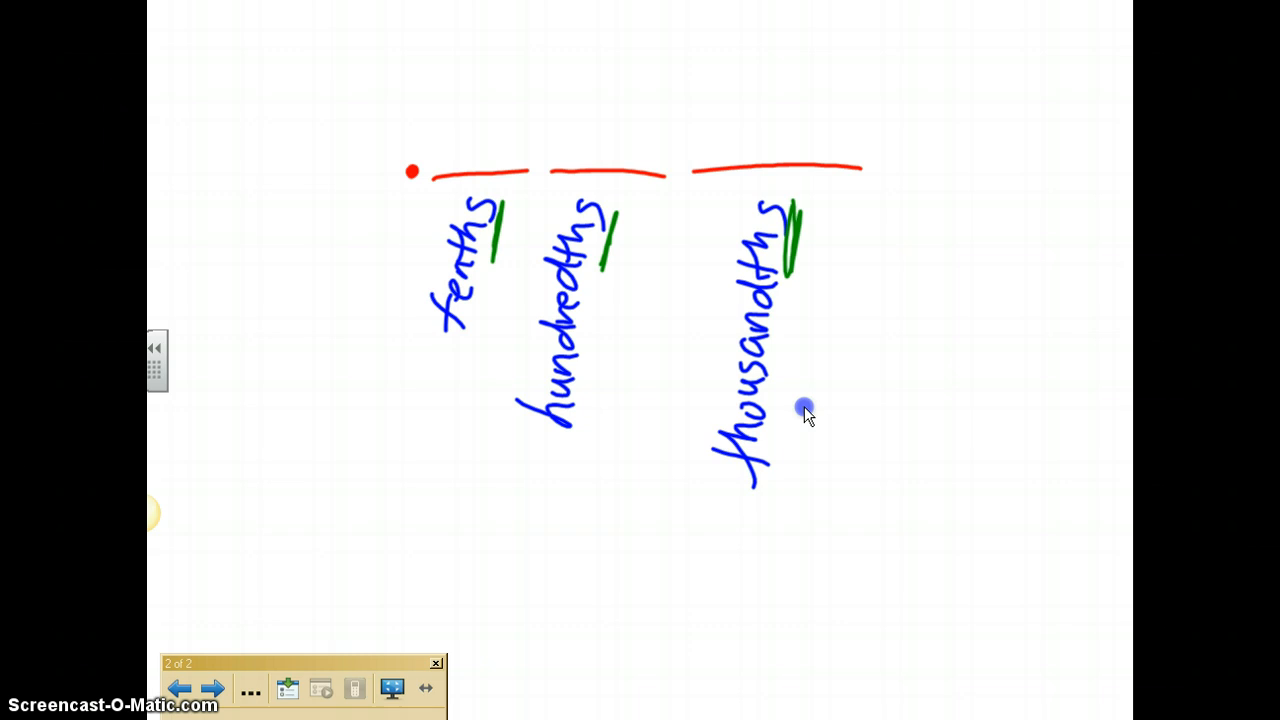
Step: Fill the chart as 12.304, then erase the 3 and write 0 so it reads 12.004
{"action": "mouse_move", "coordinate": [288, 98]}
{"action": "left_mouse_down"}
{"action": "mouse_move", "coordinate": [291, 190]}
{"action": "mouse_move", "coordinate": [372, 184]}
{"action": "left_mouse_up"}
{"action": "mouse_move", "coordinate": [460, 100]}
{"action": "left_mouse_down"}
{"action": "mouse_move", "coordinate": [492, 112]}
{"action": "mouse_move", "coordinate": [466, 168]}
{"action": "left_mouse_up"}
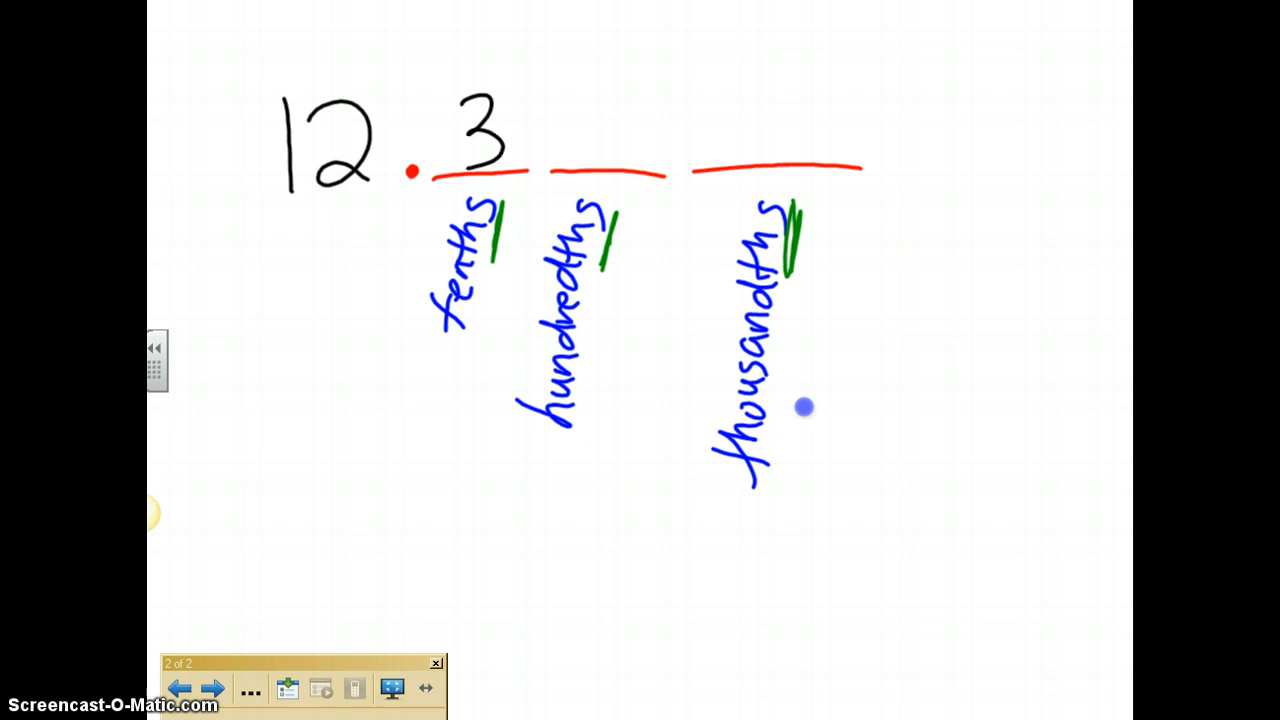
{"action": "mouse_move", "coordinate": [575, 105]}
{"action": "left_mouse_down"}
{"action": "mouse_move", "coordinate": [624, 115]}
{"action": "mouse_move", "coordinate": [572, 108]}
{"action": "left_mouse_up"}
{"action": "mouse_move", "coordinate": [758, 80]}
{"action": "left_mouse_down"}
{"action": "mouse_move", "coordinate": [735, 140]}
{"action": "mouse_move", "coordinate": [792, 136]}
{"action": "left_mouse_up"}
{"action": "left_click_drag", "start_coordinate": [760, 78], "coordinate": [752, 168]}
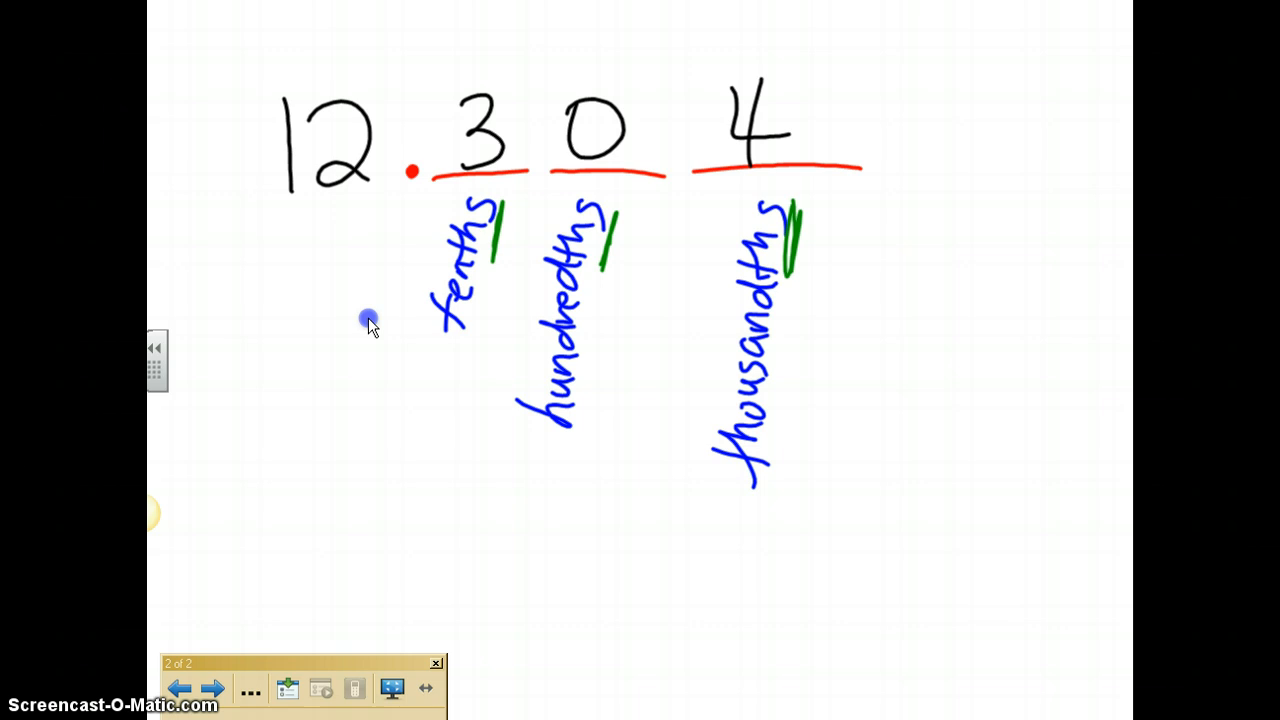
{"action": "mouse_move", "coordinate": [480, 100]}
{"action": "left_mouse_down"}
{"action": "mouse_move", "coordinate": [503, 106]}
{"action": "mouse_move", "coordinate": [490, 155]}
{"action": "left_mouse_up"}
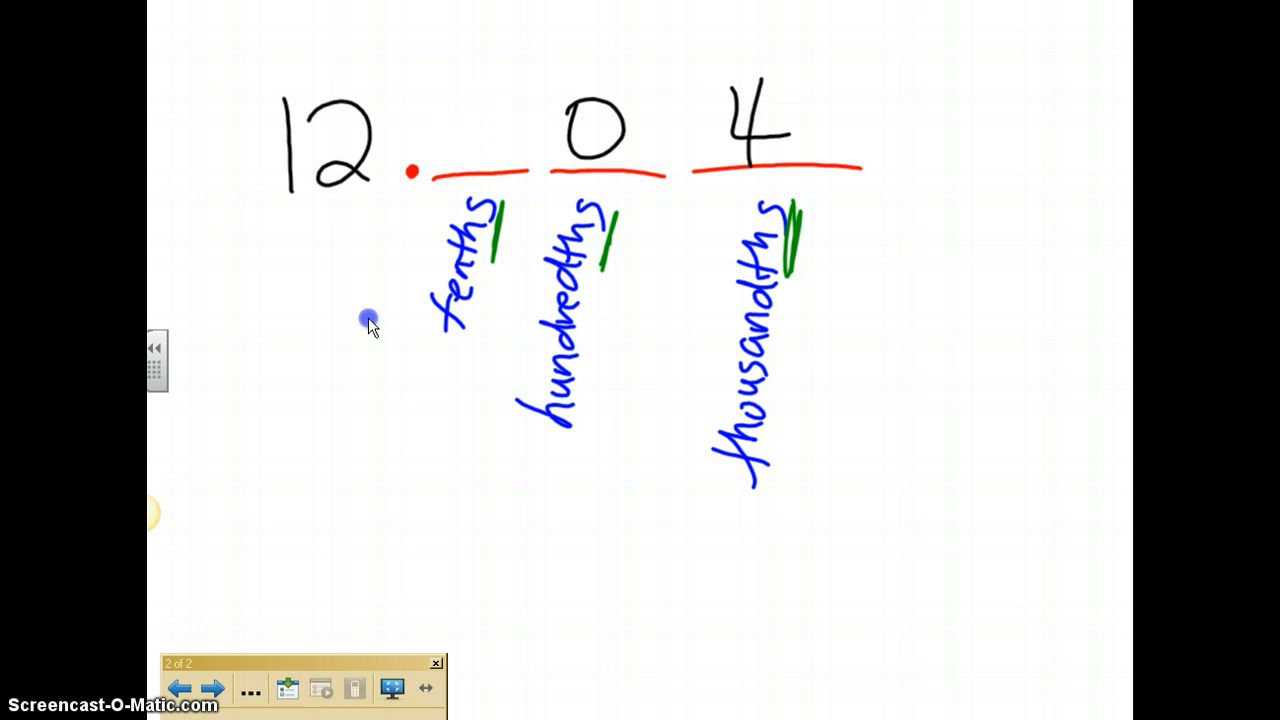
{"action": "mouse_move", "coordinate": [488, 94]}
{"action": "left_mouse_down"}
{"action": "mouse_move", "coordinate": [462, 156]}
{"action": "mouse_move", "coordinate": [486, 94]}
{"action": "left_mouse_up"}
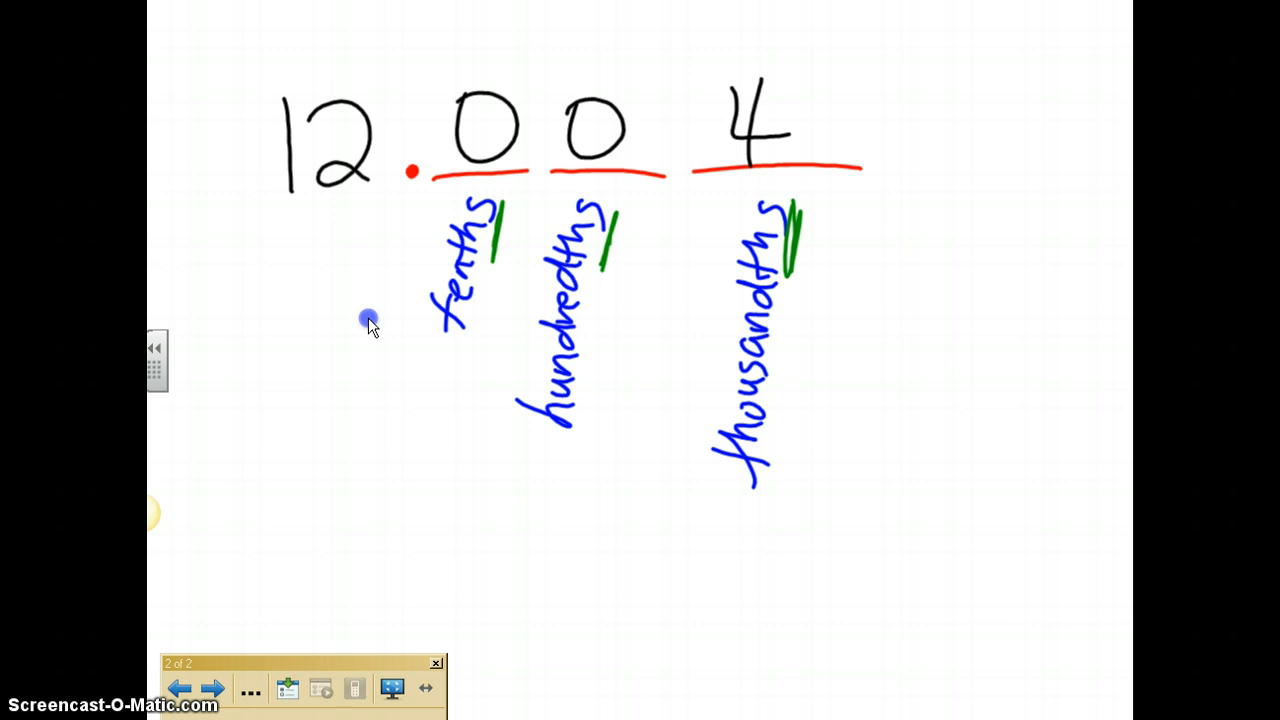
Step: Draw a new decimal point with three blank dashes lower on the page
{"action": "left_click_drag", "start_coordinate": [380, 485], "coordinate": [476, 484]}
{"action": "left_click_drag", "start_coordinate": [507, 478], "coordinate": [570, 476]}
{"action": "left_click_drag", "start_coordinate": [609, 478], "coordinate": [710, 472]}
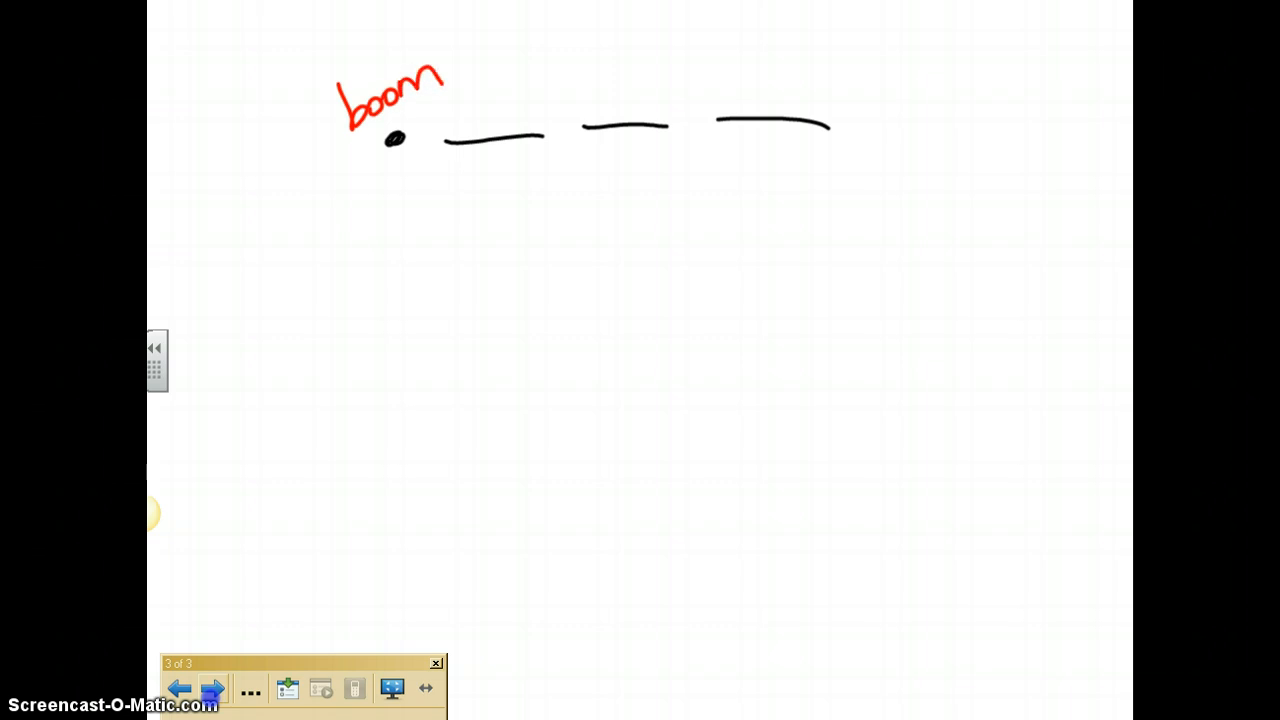
Step: Write the mnemonic Tom heard thunder under the three dashes
{"action": "mouse_move", "coordinate": [461, 170]}
{"action": "left_mouse_down"}
{"action": "mouse_move", "coordinate": [463, 205]}
{"action": "mouse_move", "coordinate": [486, 166]}
{"action": "left_mouse_up"}
{"action": "left_click_drag", "start_coordinate": [480, 180], "coordinate": [522, 192]}
{"action": "mouse_move", "coordinate": [577, 142]}
{"action": "left_mouse_down"}
{"action": "mouse_move", "coordinate": [580, 182]}
{"action": "mouse_move", "coordinate": [638, 182]}
{"action": "mouse_move", "coordinate": [664, 138]}
{"action": "left_mouse_up"}
{"action": "mouse_move", "coordinate": [729, 134]}
{"action": "left_mouse_down"}
{"action": "mouse_move", "coordinate": [731, 180]}
{"action": "mouse_move", "coordinate": [752, 150]}
{"action": "mouse_move", "coordinate": [794, 176]}
{"action": "mouse_move", "coordinate": [832, 150]}
{"action": "mouse_move", "coordinate": [866, 168]}
{"action": "left_mouse_up"}
{"action": "left_click_drag", "start_coordinate": [868, 150], "coordinate": [884, 142]}
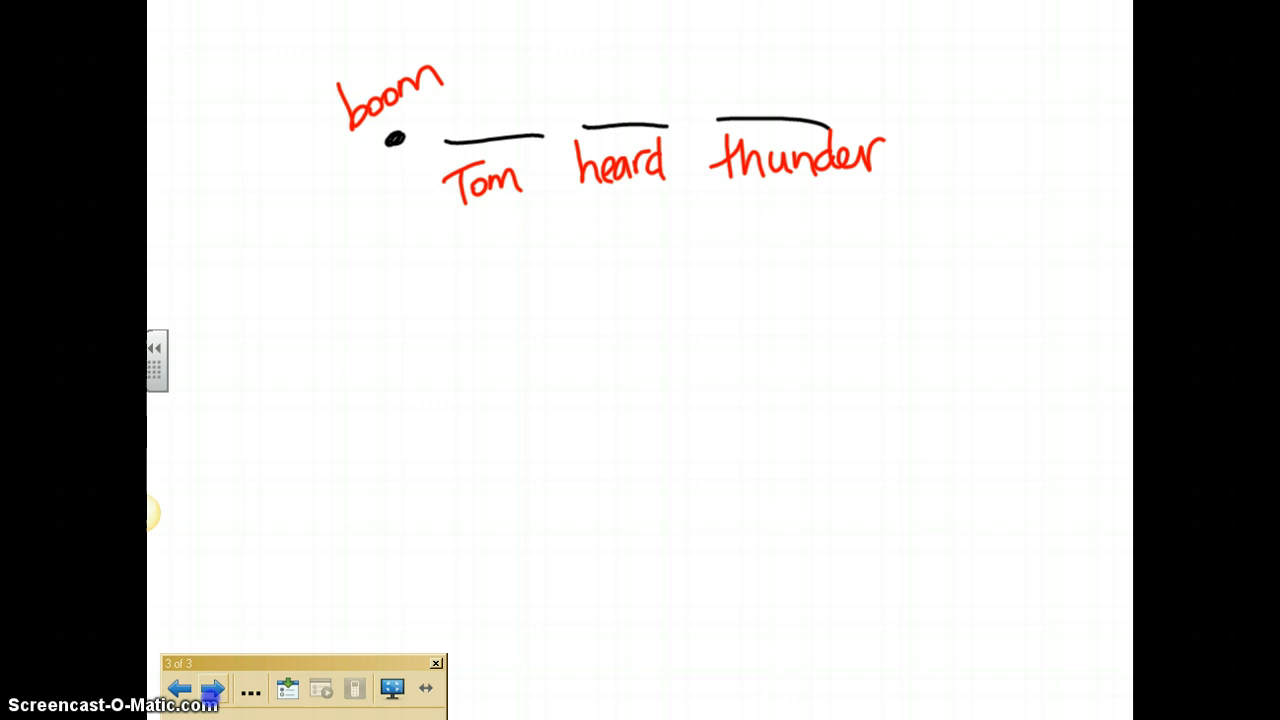
{"action": "left_click", "coordinate": [770, 120]}
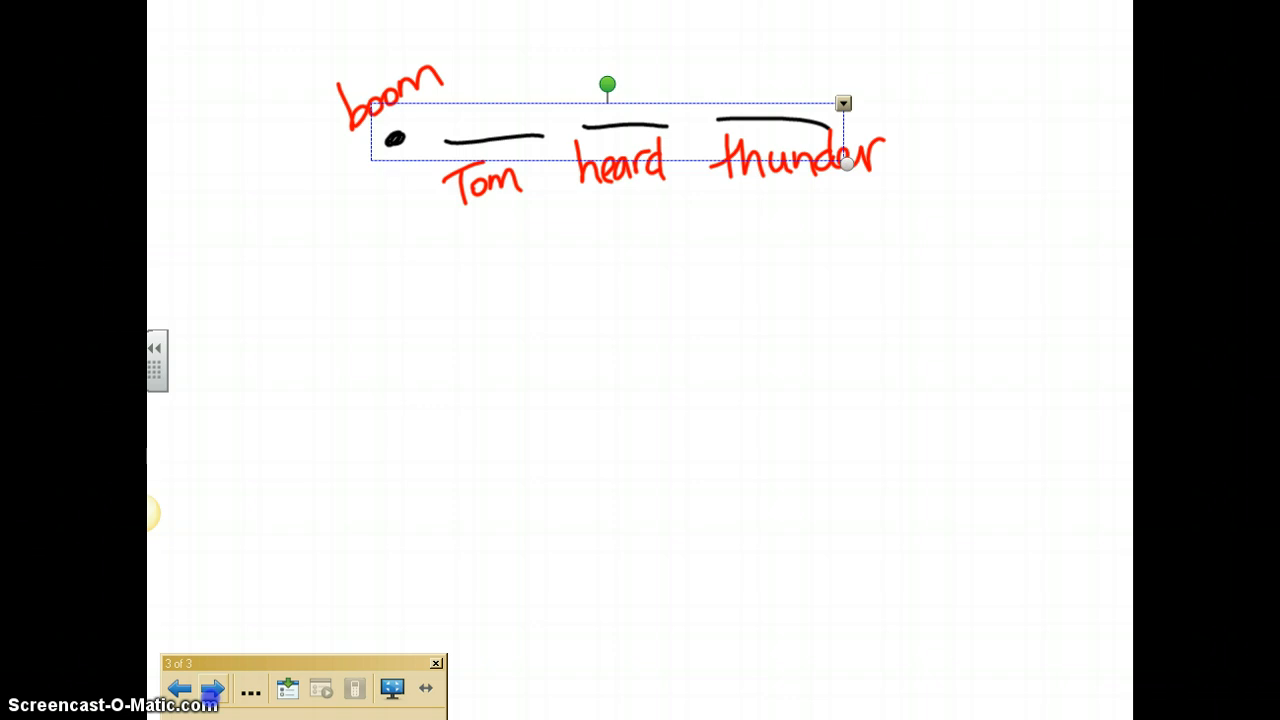
{"action": "key", "text": "Escape"}
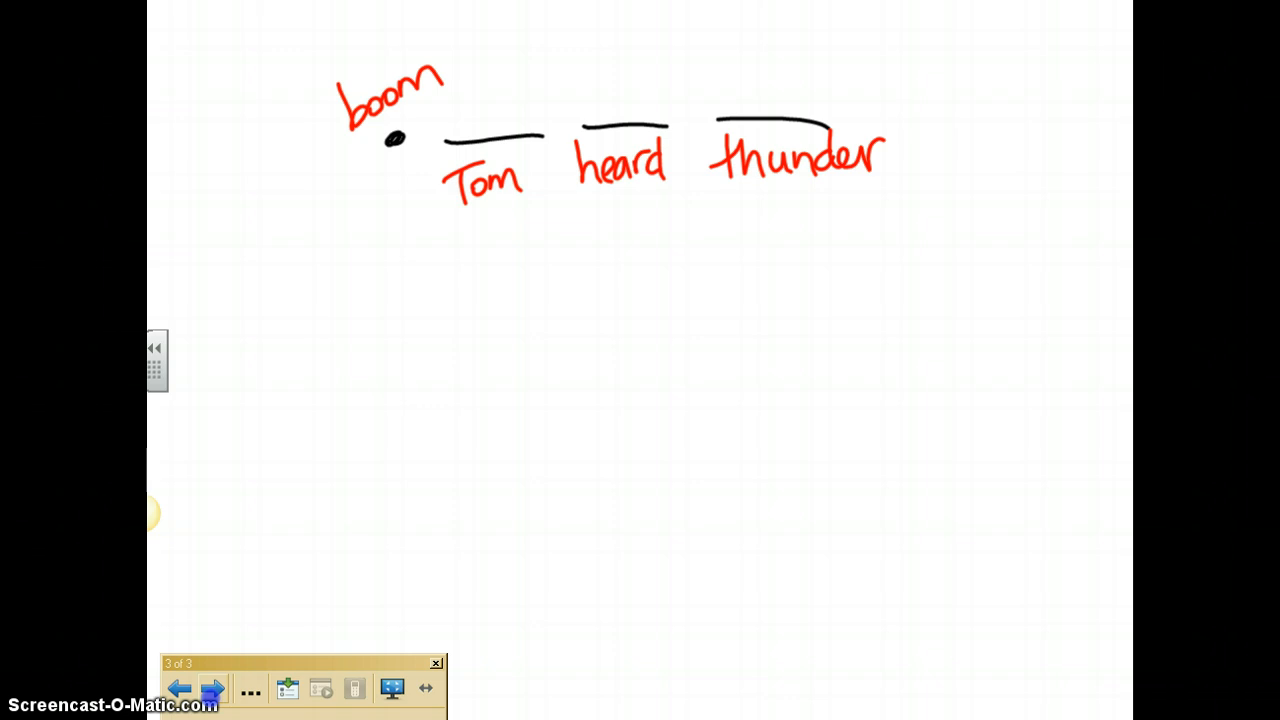
Step: Underline in blue the T of Tom, the h of heard and the th of thunder
{"action": "mouse_move", "coordinate": [453, 210]}
{"action": "left_mouse_down"}
{"action": "mouse_move", "coordinate": [472, 204]}
{"action": "mouse_move", "coordinate": [460, 209]}
{"action": "left_mouse_up"}
{"action": "left_click_drag", "start_coordinate": [576, 188], "coordinate": [600, 186]}
{"action": "left_click_drag", "start_coordinate": [724, 188], "coordinate": [768, 184]}
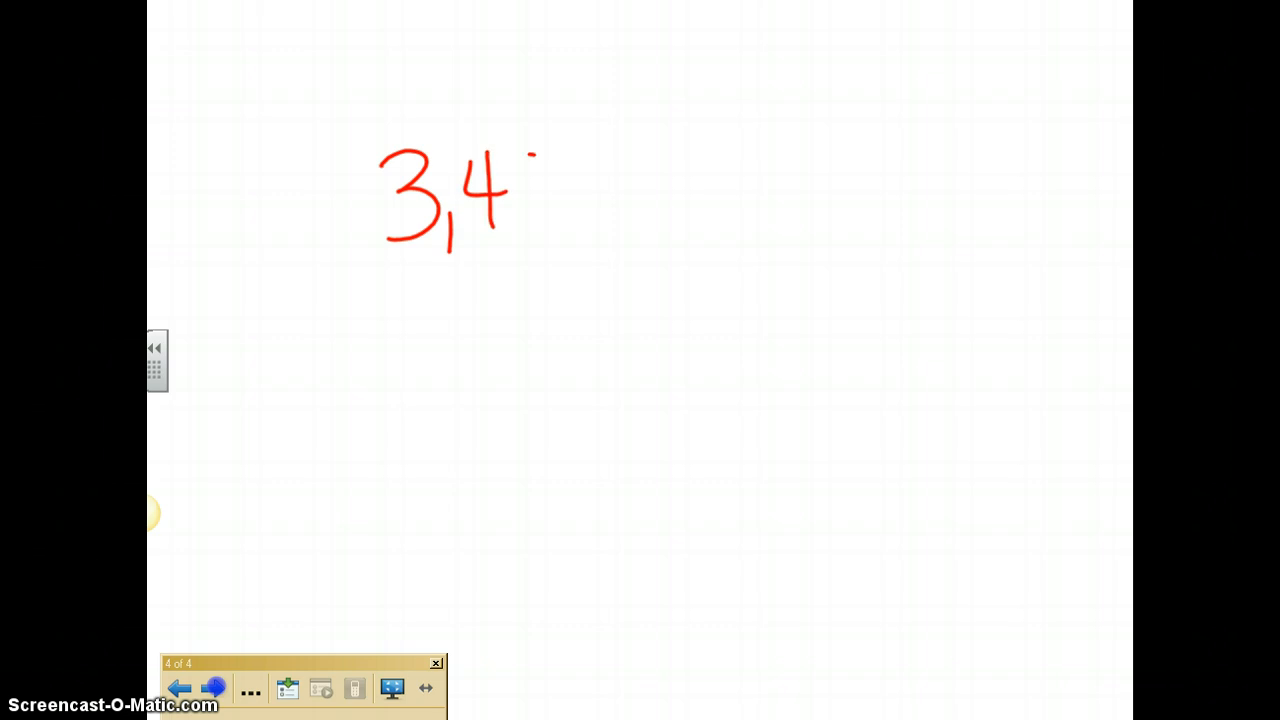
Step: Handwrite the number 3,486.021 in red on the new page
{"action": "left_click_drag", "start_coordinate": [532, 155], "coordinate": [648, 222]}
{"action": "mouse_move", "coordinate": [698, 150]}
{"action": "left_mouse_down"}
{"action": "mouse_move", "coordinate": [681, 180]}
{"action": "mouse_move", "coordinate": [698, 152]}
{"action": "mouse_move", "coordinate": [760, 222]}
{"action": "mouse_move", "coordinate": [815, 216]}
{"action": "left_mouse_up"}
{"action": "left_click_drag", "start_coordinate": [845, 142], "coordinate": [852, 234]}
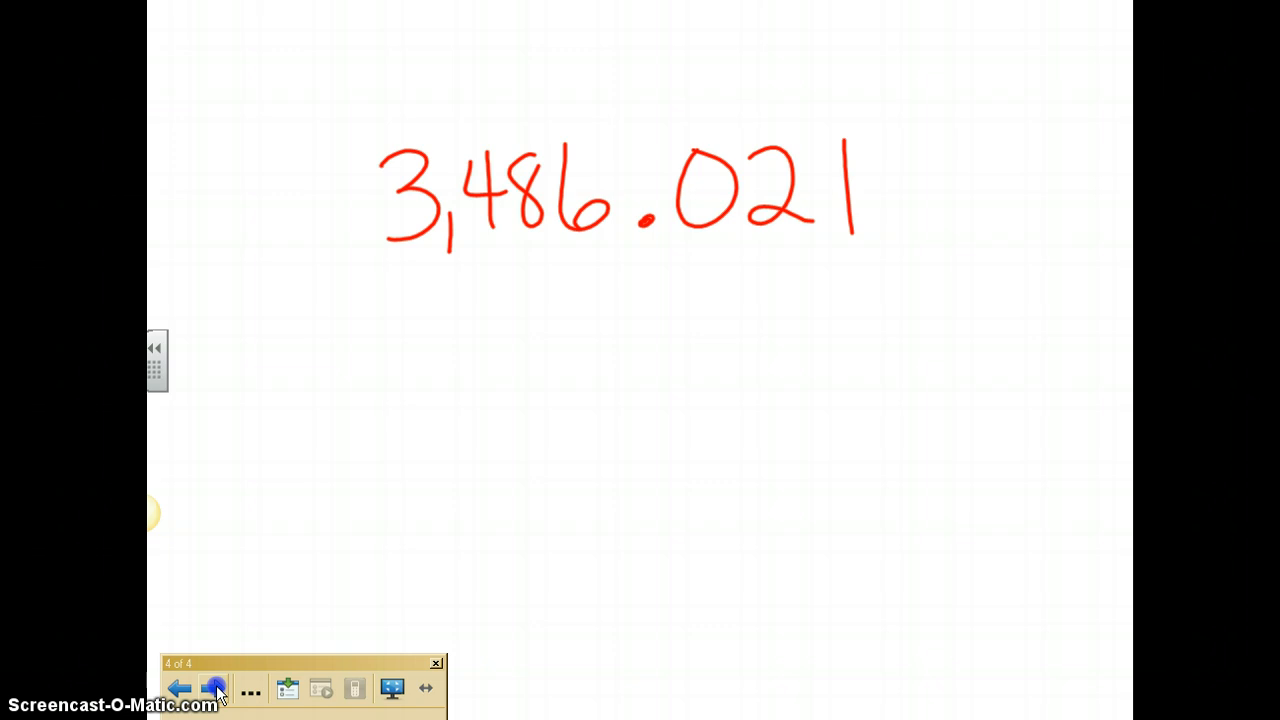
Step: Underline the decimal digits 021 in blue and label them T, H and Th beneath
{"action": "left_click_drag", "start_coordinate": [675, 249], "coordinate": [866, 237]}
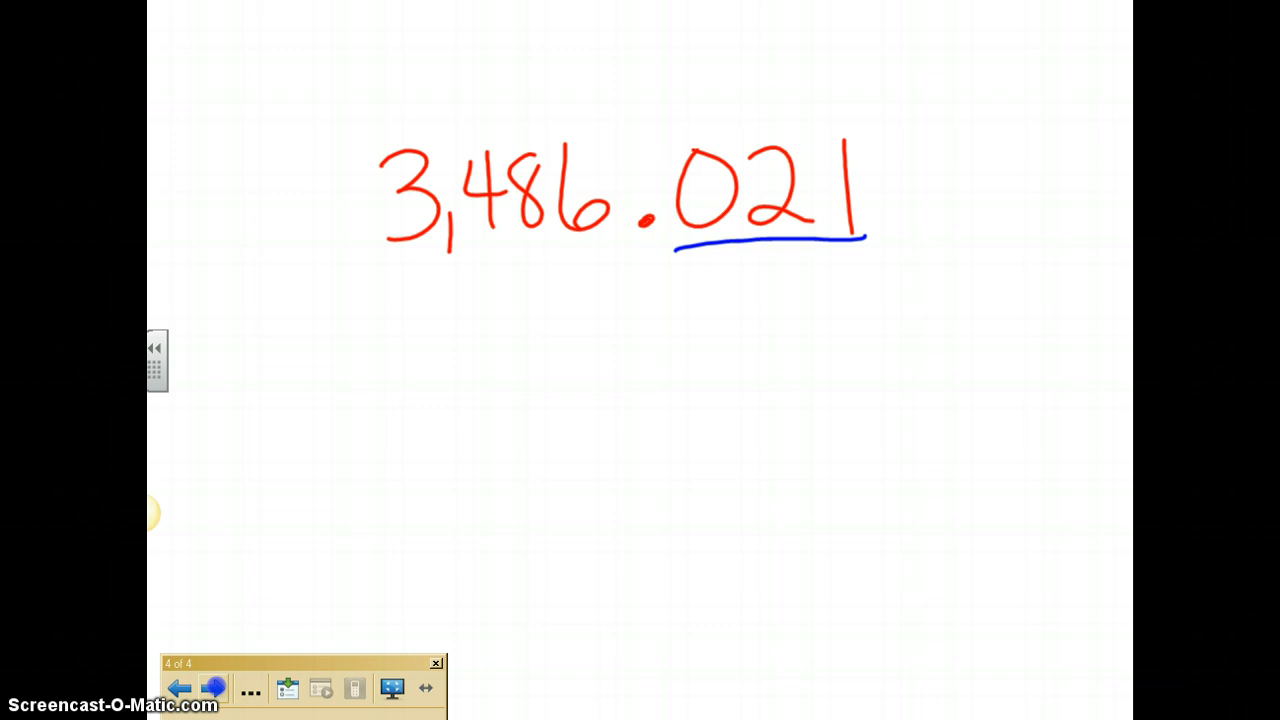
{"action": "left_click_drag", "start_coordinate": [679, 267], "coordinate": [865, 259]}
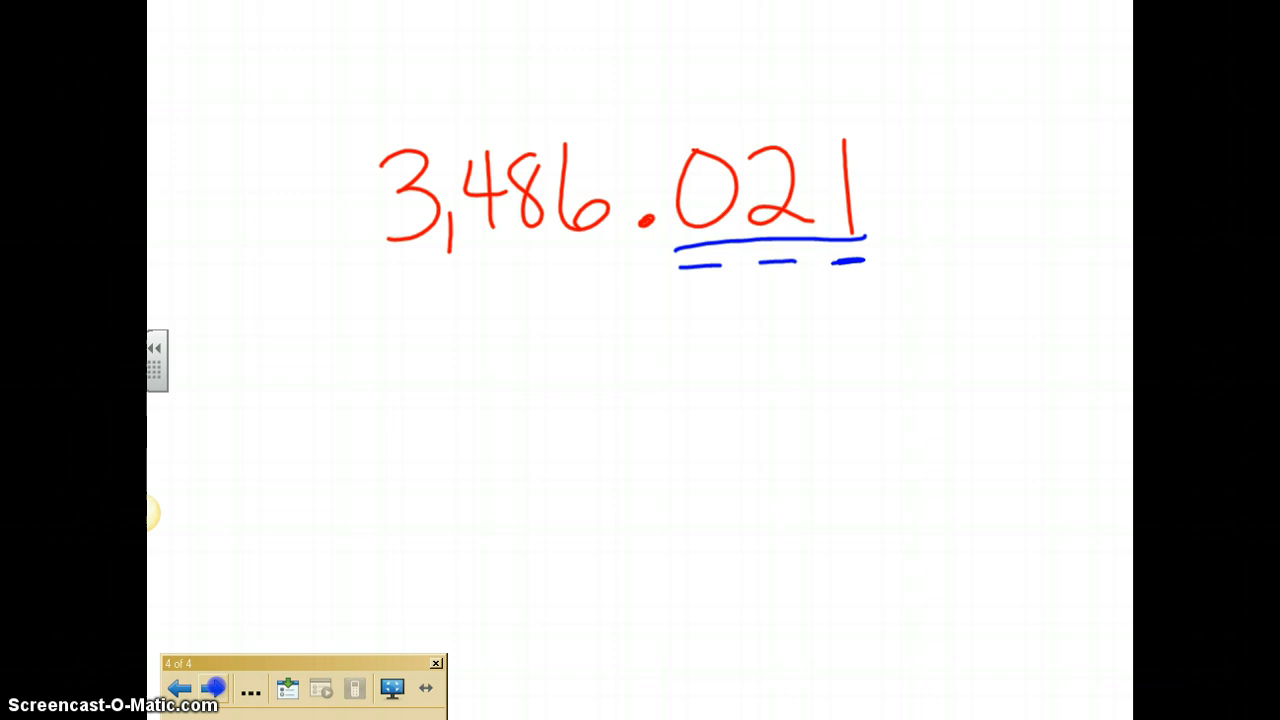
{"action": "left_click", "coordinate": [642, 239]}
{"action": "left_click_drag", "start_coordinate": [690, 282], "coordinate": [688, 312]}
{"action": "mouse_move", "coordinate": [674, 284]}
{"action": "left_mouse_down"}
{"action": "mouse_move", "coordinate": [718, 280]}
{"action": "mouse_move", "coordinate": [783, 318]}
{"action": "left_mouse_up"}
{"action": "mouse_move", "coordinate": [762, 300]}
{"action": "left_mouse_down"}
{"action": "mouse_move", "coordinate": [798, 298]}
{"action": "mouse_move", "coordinate": [886, 334]}
{"action": "left_mouse_up"}
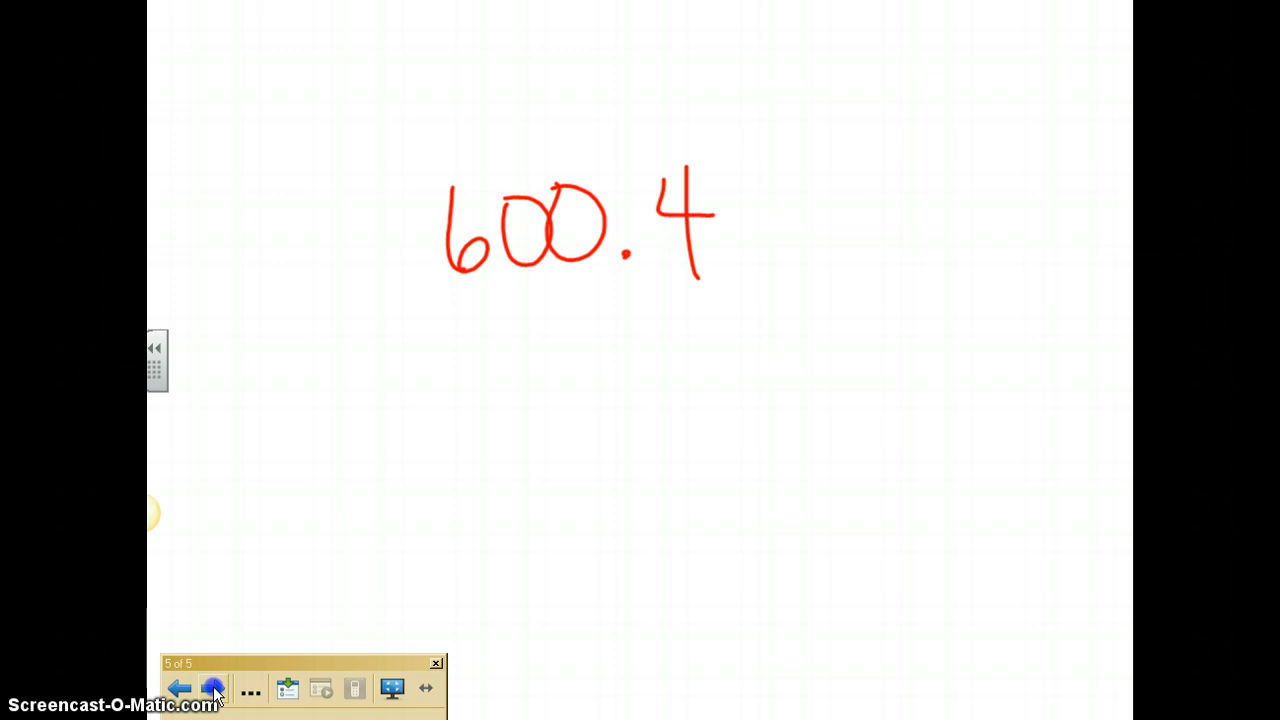
Step: Underline the 4 in 600.4 in green and write Tenths vertically below it
{"action": "mouse_move", "coordinate": [662, 278]}
{"action": "left_mouse_down"}
{"action": "mouse_move", "coordinate": [716, 273]}
{"action": "mouse_move", "coordinate": [660, 279]}
{"action": "left_mouse_up"}
{"action": "left_click_drag", "start_coordinate": [681, 297], "coordinate": [685, 327]}
{"action": "left_click_drag", "start_coordinate": [660, 300], "coordinate": [717, 290]}
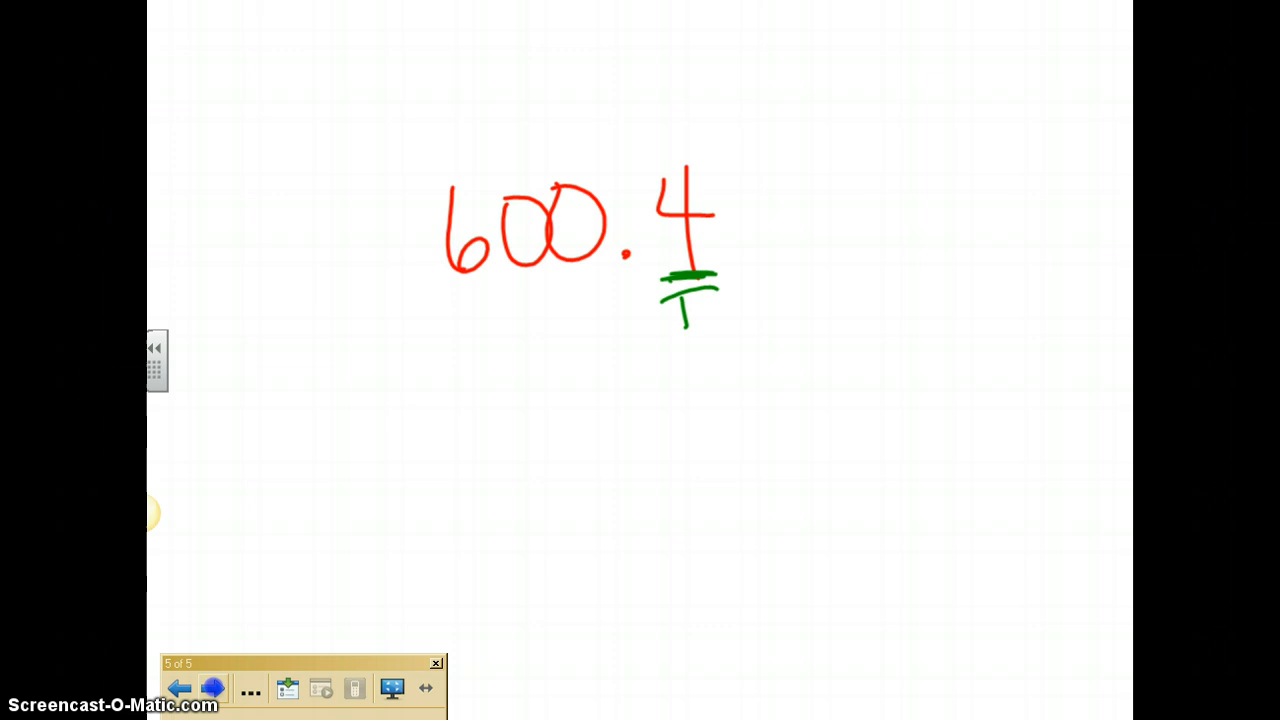
{"action": "mouse_move", "coordinate": [670, 350]}
{"action": "left_mouse_down"}
{"action": "mouse_move", "coordinate": [692, 363]}
{"action": "mouse_move", "coordinate": [696, 404]}
{"action": "left_mouse_up"}
{"action": "mouse_move", "coordinate": [683, 407]}
{"action": "left_mouse_down"}
{"action": "mouse_move", "coordinate": [684, 447]}
{"action": "mouse_move", "coordinate": [703, 430]}
{"action": "left_mouse_up"}
{"action": "mouse_move", "coordinate": [673, 461]}
{"action": "left_mouse_down"}
{"action": "mouse_move", "coordinate": [674, 490]}
{"action": "mouse_move", "coordinate": [699, 505]}
{"action": "mouse_move", "coordinate": [677, 571]}
{"action": "left_mouse_up"}
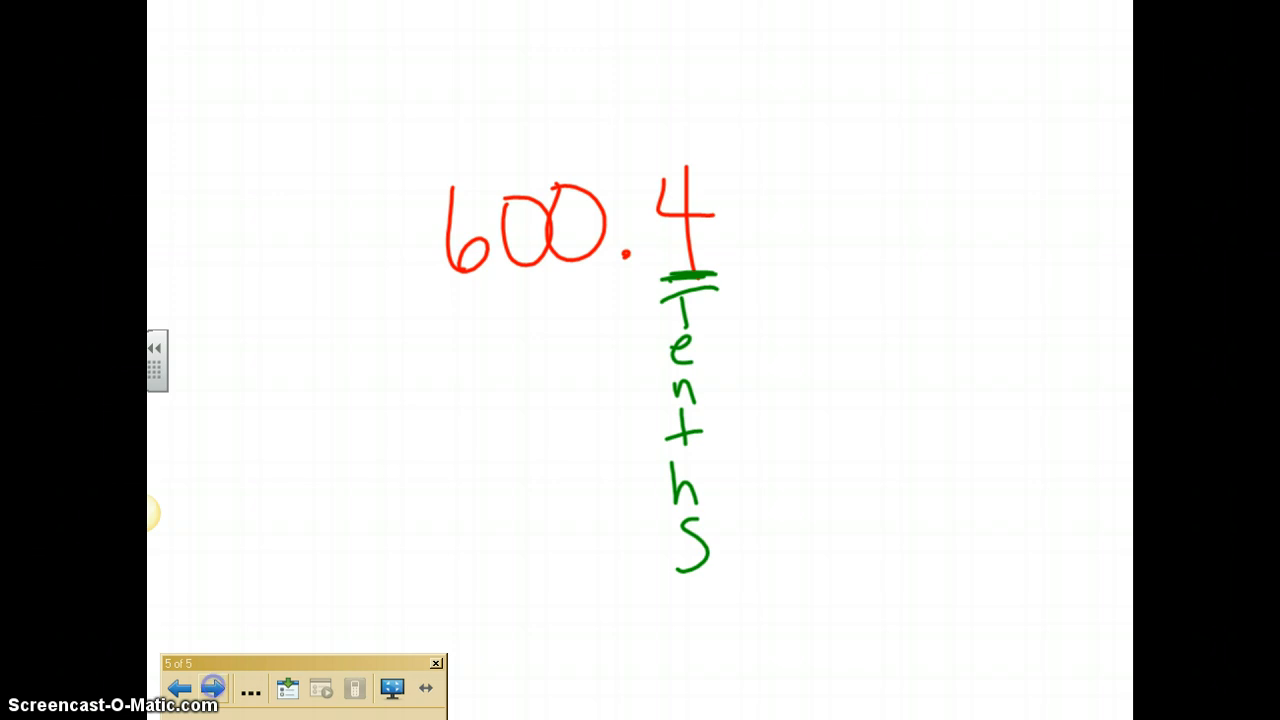
Step: On a new page write .68 in red, underline the 8 in blue and draw an arrow pointing at it
{"action": "left_click", "coordinate": [213, 690]}
{"action": "left_click_drag", "start_coordinate": [450, 161], "coordinate": [443, 222]}
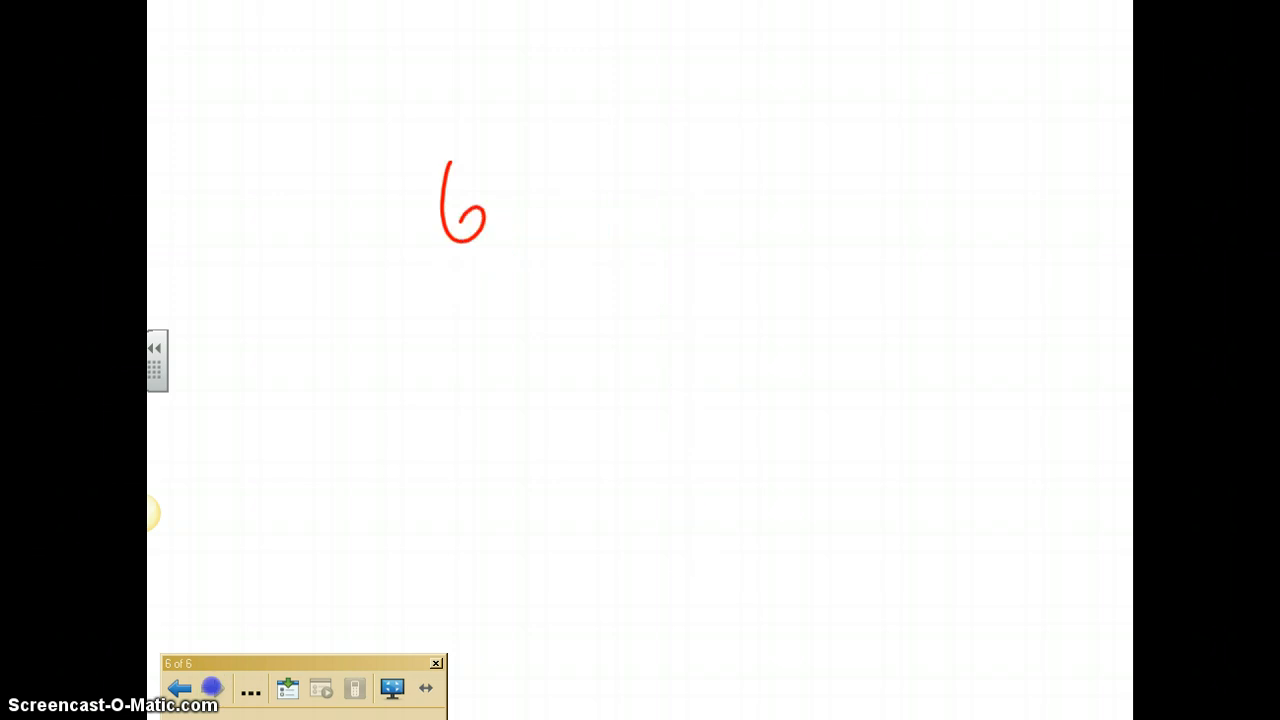
{"action": "left_click", "coordinate": [415, 242]}
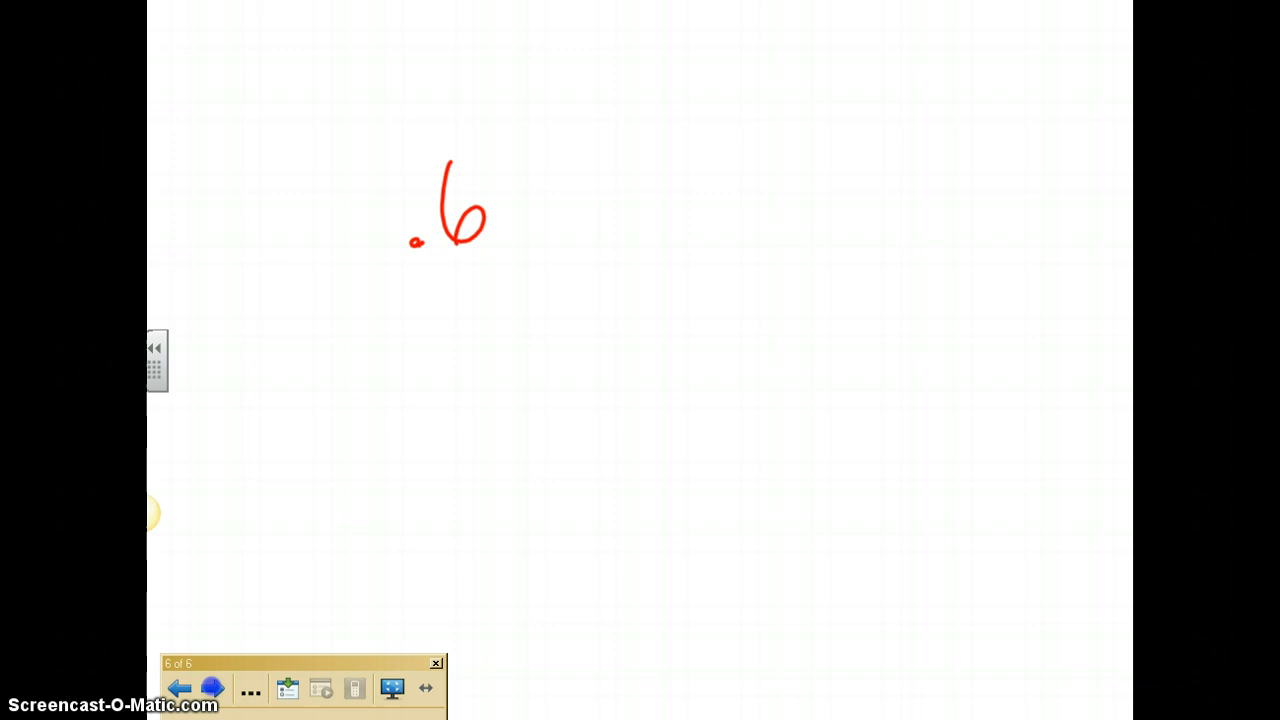
{"action": "mouse_move", "coordinate": [542, 168]}
{"action": "left_mouse_down"}
{"action": "mouse_move", "coordinate": [530, 195]}
{"action": "mouse_move", "coordinate": [538, 168]}
{"action": "left_mouse_up"}
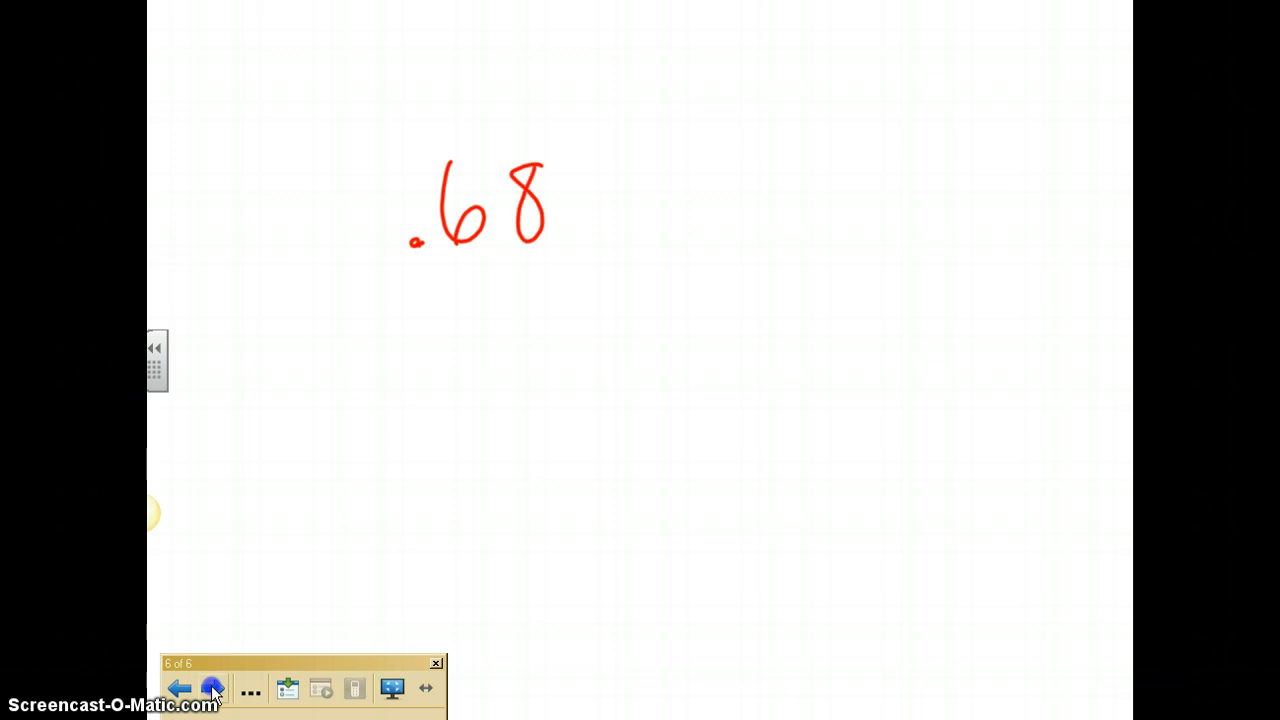
{"action": "left_click_drag", "start_coordinate": [510, 247], "coordinate": [550, 246]}
{"action": "mouse_move", "coordinate": [653, 158]}
{"action": "left_mouse_down"}
{"action": "mouse_move", "coordinate": [572, 212]}
{"action": "mouse_move", "coordinate": [622, 209]}
{"action": "left_mouse_up"}
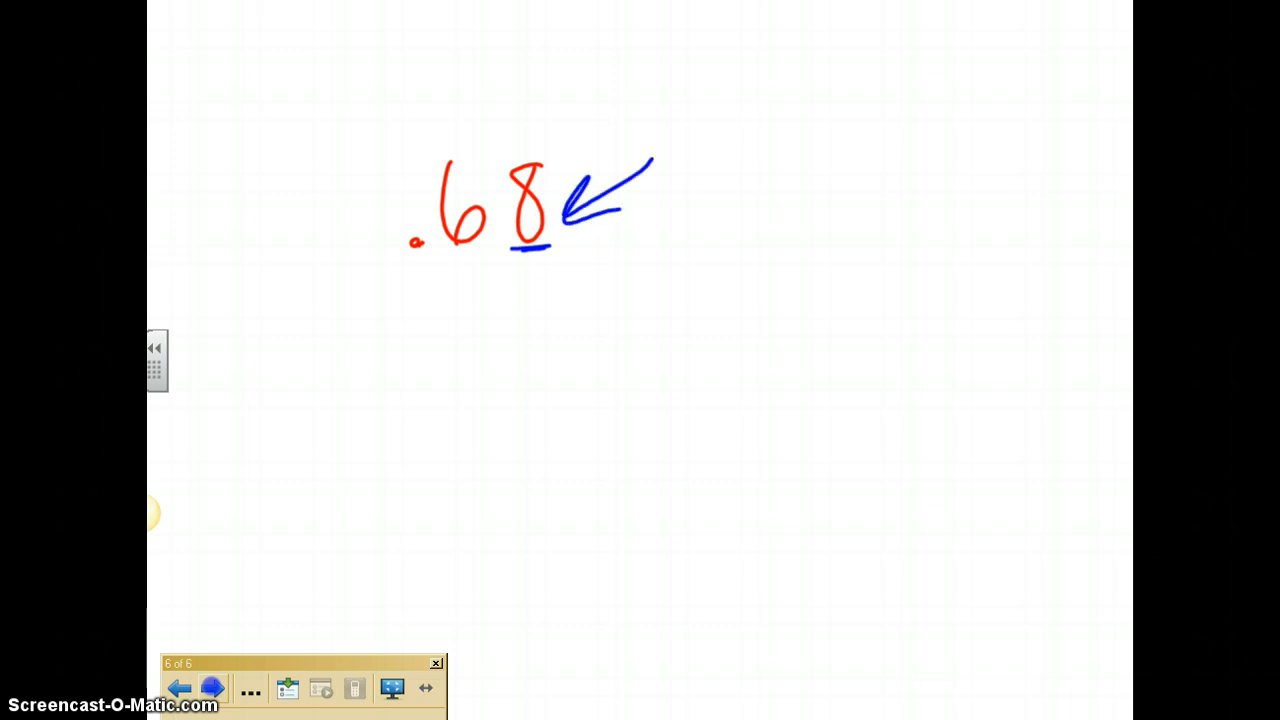
Step: Write the caption 8 hundreths below .68
{"action": "mouse_move", "coordinate": [541, 338]}
{"action": "left_mouse_down"}
{"action": "mouse_move", "coordinate": [522, 390]}
{"action": "mouse_move", "coordinate": [540, 338]}
{"action": "mouse_move", "coordinate": [584, 390]}
{"action": "left_mouse_up"}
{"action": "mouse_move", "coordinate": [574, 365]}
{"action": "left_mouse_down"}
{"action": "mouse_move", "coordinate": [634, 358]}
{"action": "mouse_move", "coordinate": [609, 337]}
{"action": "mouse_move", "coordinate": [625, 375]}
{"action": "left_mouse_up"}
{"action": "mouse_move", "coordinate": [570, 326]}
{"action": "left_mouse_down"}
{"action": "mouse_move", "coordinate": [588, 390]}
{"action": "mouse_move", "coordinate": [650, 390]}
{"action": "mouse_move", "coordinate": [674, 332]}
{"action": "mouse_move", "coordinate": [676, 390]}
{"action": "left_mouse_up"}
{"action": "mouse_move", "coordinate": [674, 388]}
{"action": "left_mouse_down"}
{"action": "mouse_move", "coordinate": [702, 366]}
{"action": "mouse_move", "coordinate": [708, 390]}
{"action": "left_mouse_up"}
{"action": "mouse_move", "coordinate": [716, 334]}
{"action": "left_mouse_down"}
{"action": "mouse_move", "coordinate": [718, 390]}
{"action": "mouse_move", "coordinate": [780, 384]}
{"action": "left_mouse_up"}
Step: Label the 6 as T and the 8 as H in green, circle the 8 and underline hundreths
{"action": "mouse_move", "coordinate": [453, 258]}
{"action": "left_mouse_down"}
{"action": "mouse_move", "coordinate": [484, 249]}
{"action": "mouse_move", "coordinate": [460, 290]}
{"action": "left_mouse_up"}
{"action": "mouse_move", "coordinate": [444, 262]}
{"action": "left_mouse_down"}
{"action": "mouse_move", "coordinate": [486, 258]}
{"action": "mouse_move", "coordinate": [520, 290]}
{"action": "left_mouse_up"}
{"action": "mouse_move", "coordinate": [532, 256]}
{"action": "left_mouse_down"}
{"action": "mouse_move", "coordinate": [536, 290]}
{"action": "mouse_move", "coordinate": [542, 274]}
{"action": "left_mouse_up"}
{"action": "mouse_move", "coordinate": [502, 146]}
{"action": "left_mouse_down"}
{"action": "mouse_move", "coordinate": [504, 180]}
{"action": "mouse_move", "coordinate": [528, 134]}
{"action": "mouse_move", "coordinate": [497, 182]}
{"action": "left_mouse_up"}
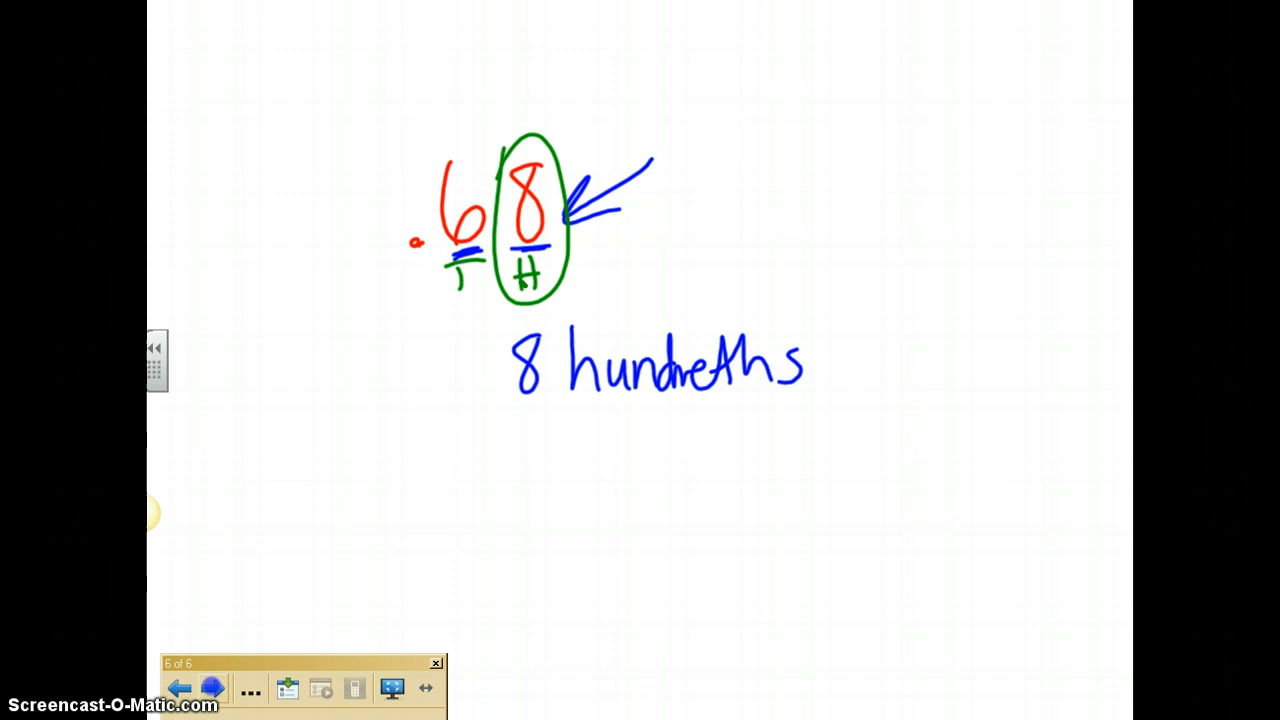
{"action": "left_click_drag", "start_coordinate": [576, 398], "coordinate": [816, 405]}
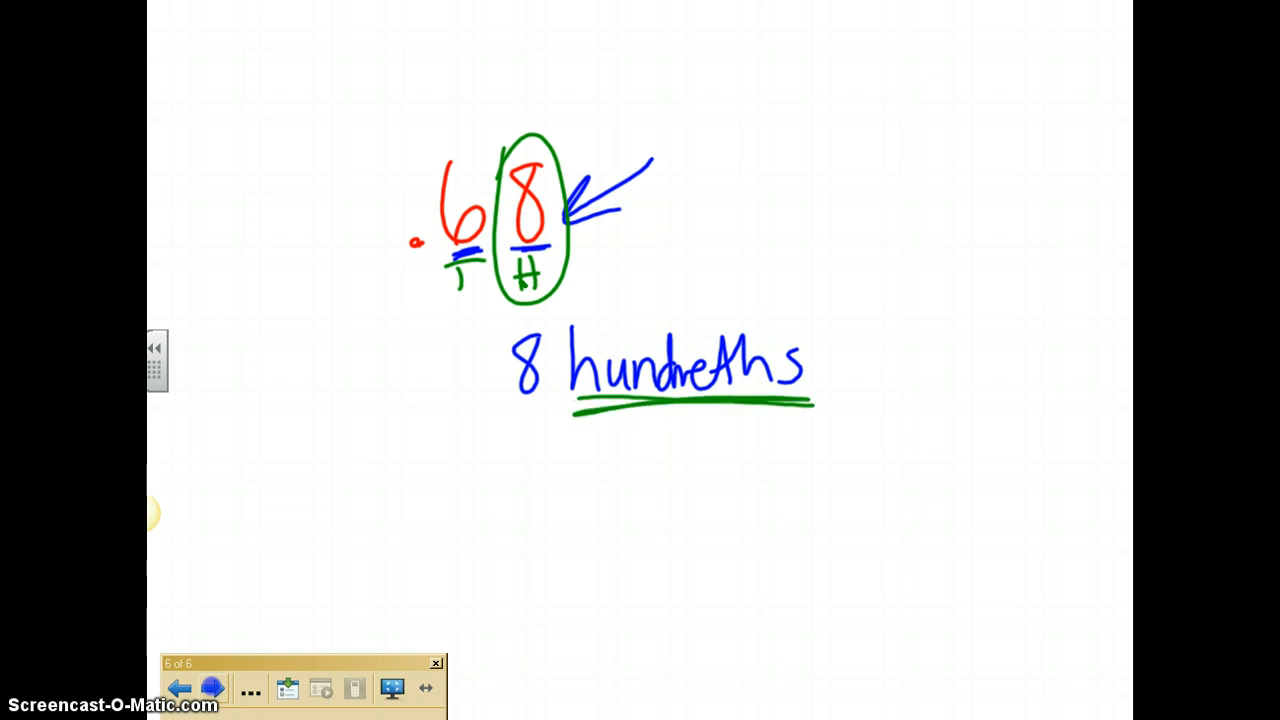